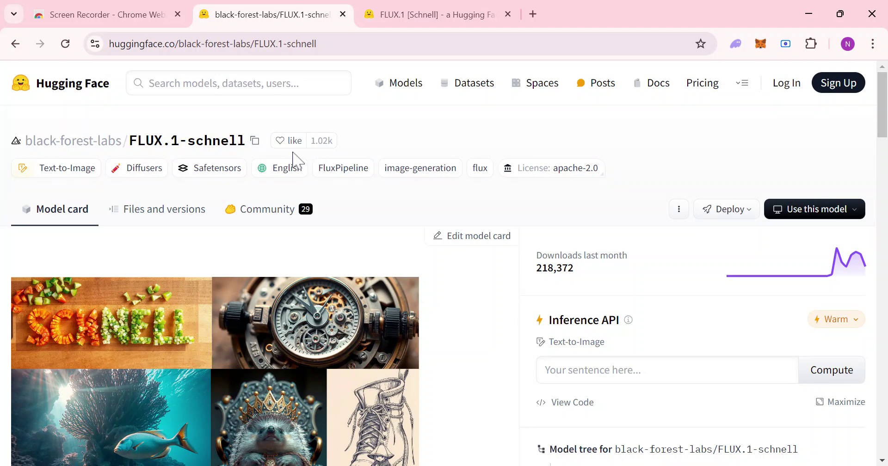
Open the FLUX.1 [dev] space from the black-forest-labs organization page.
click(94, 150)
scroll(382, 141, down, 2)
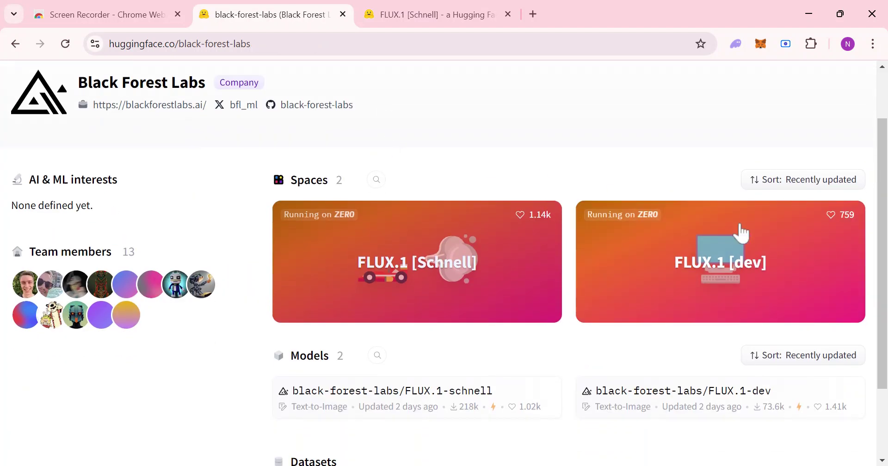
click(740, 230)
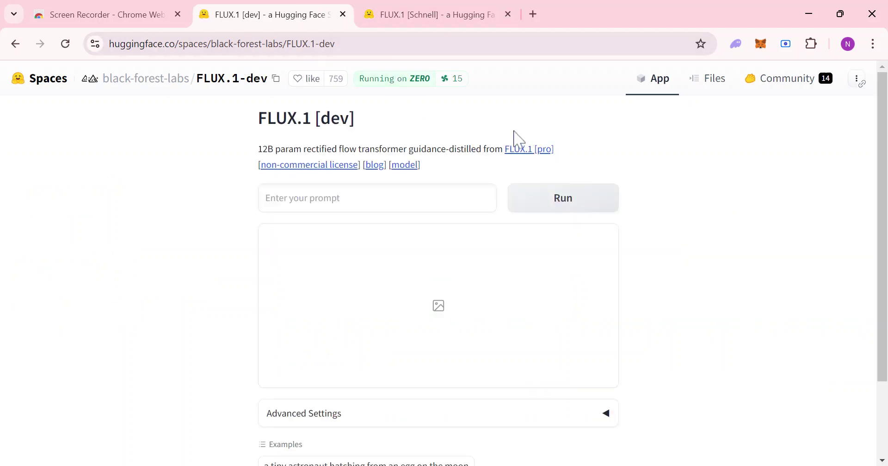
Switch to the FLUX.1 [schnell] space and load its example "a tiny astronaut hatching from an egg on the moon".
click(428, 14)
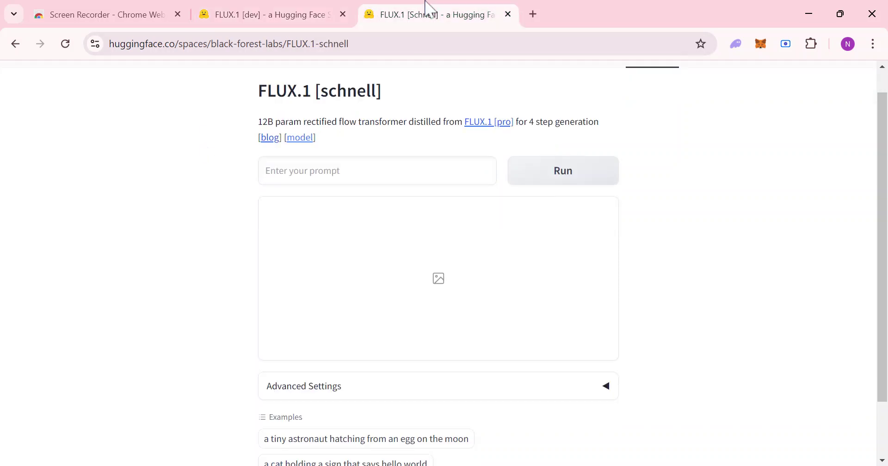
drag(383, 96, 315, 91)
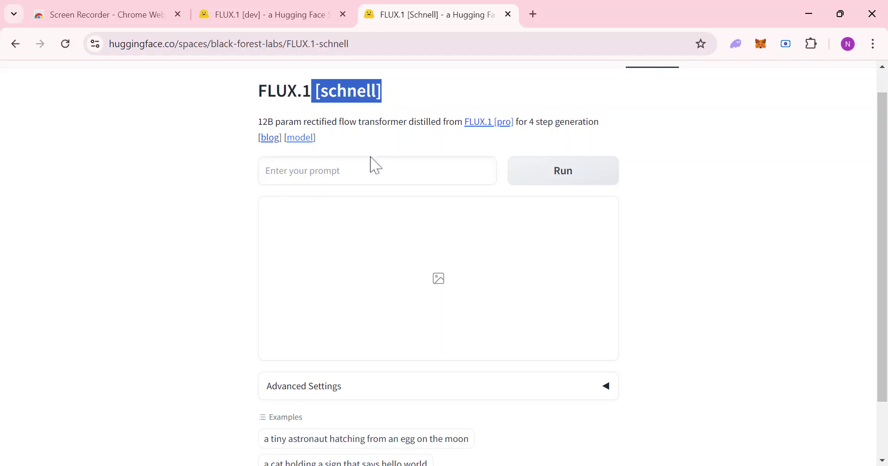
click(360, 145)
scroll(396, 233, down, 1)
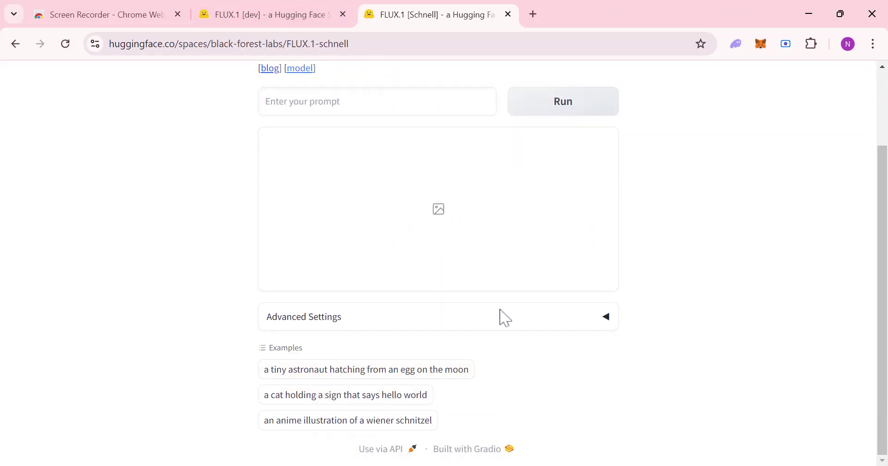
click(340, 377)
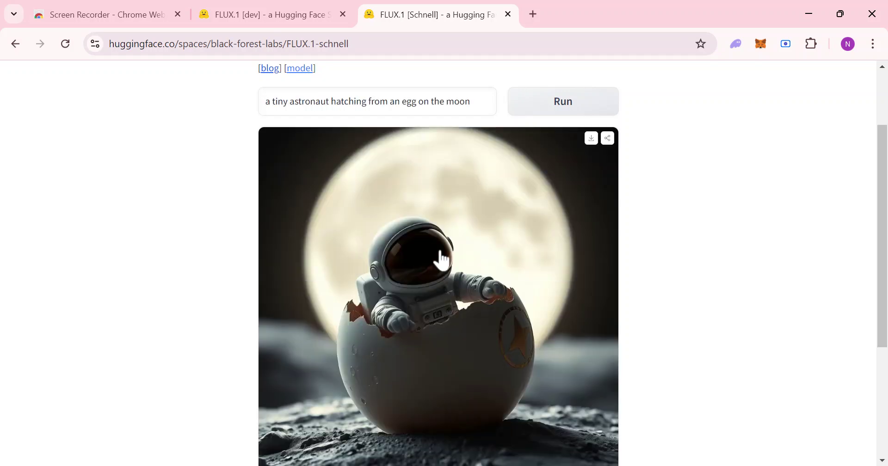
scroll(474, 283, down, 1)
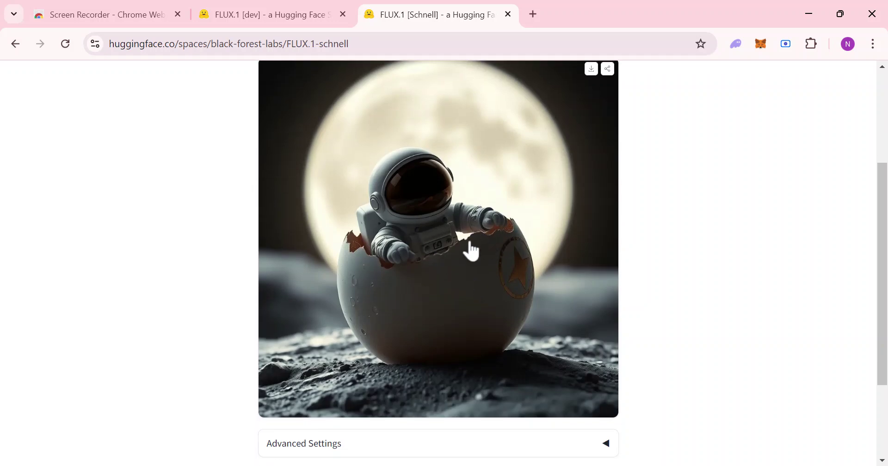
Change the prompt to "a tiny spaghetti monster on the moon laying down eating eggs" and generate the image.
scroll(458, 254, up, 2)
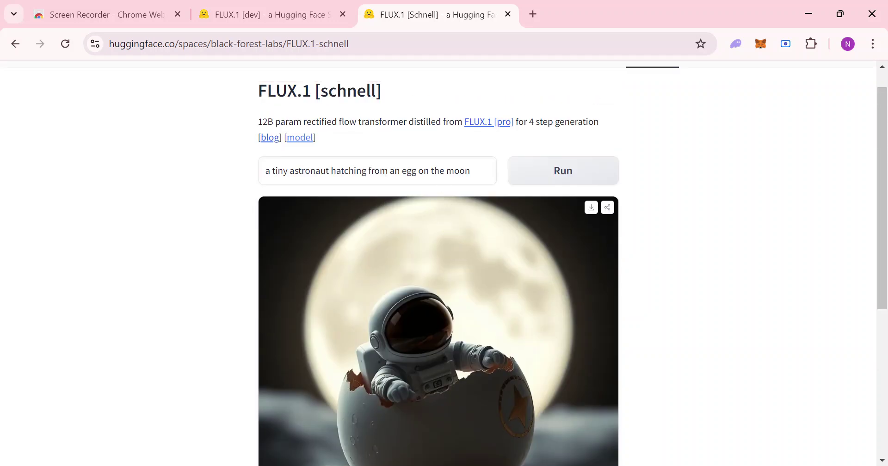
drag(471, 171, 289, 171)
text(s)
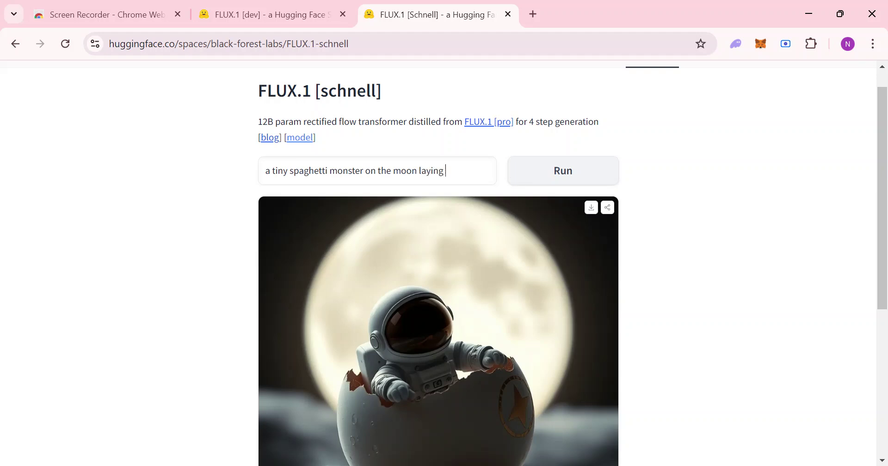
text(down eating)
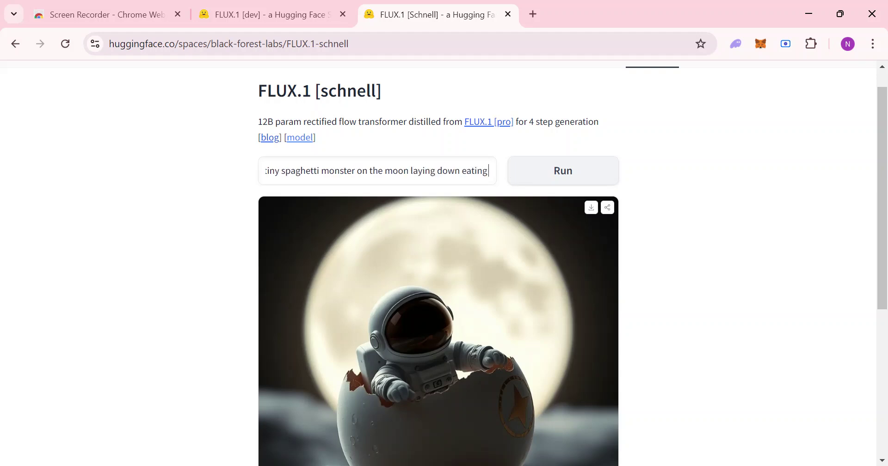
text( eggs)
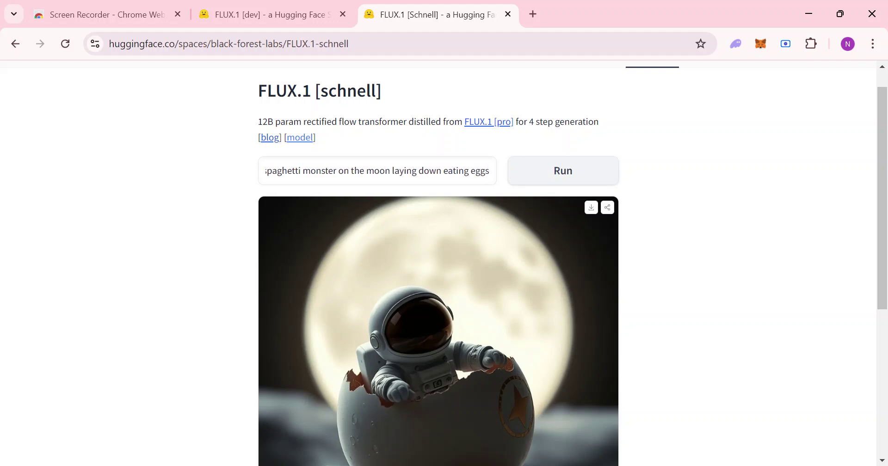
click(534, 180)
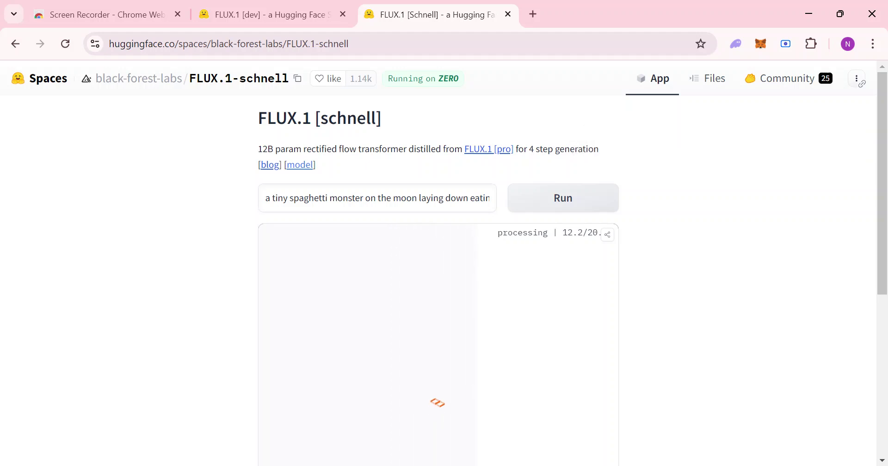
Expand the Advanced Settings and review the seed, width, height and number of inference steps.
scroll(701, 262, down, 5)
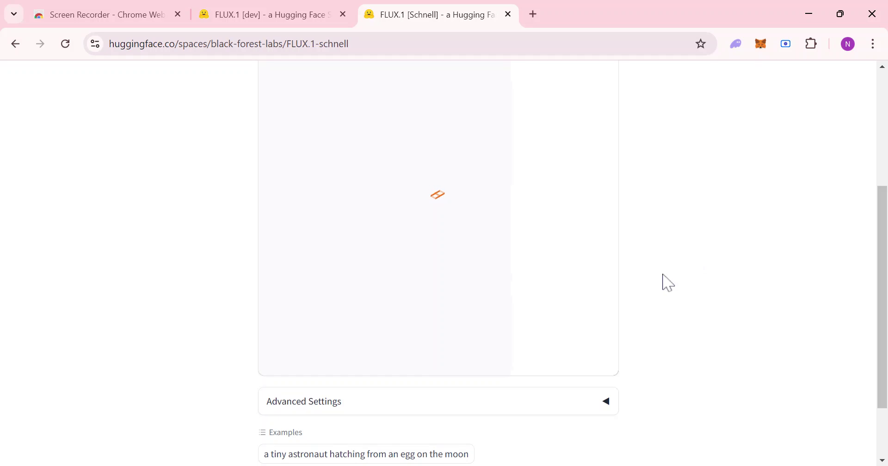
click(606, 402)
scroll(728, 282, down, 3)
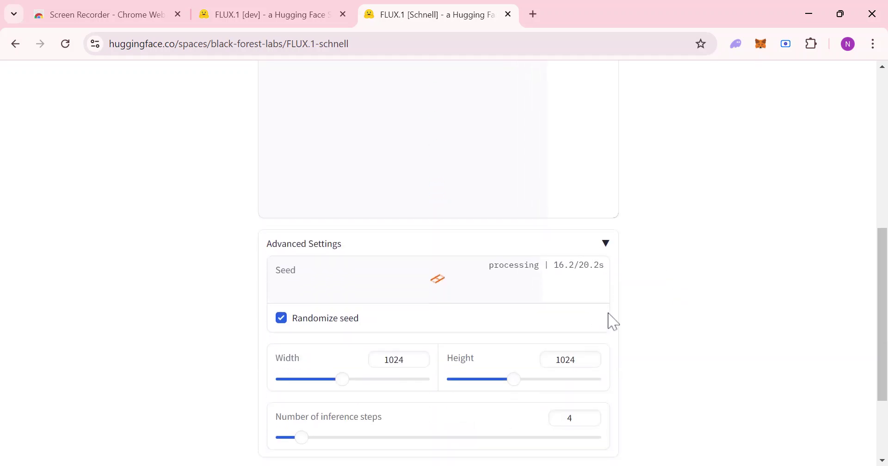
scroll(605, 323, down, 3)
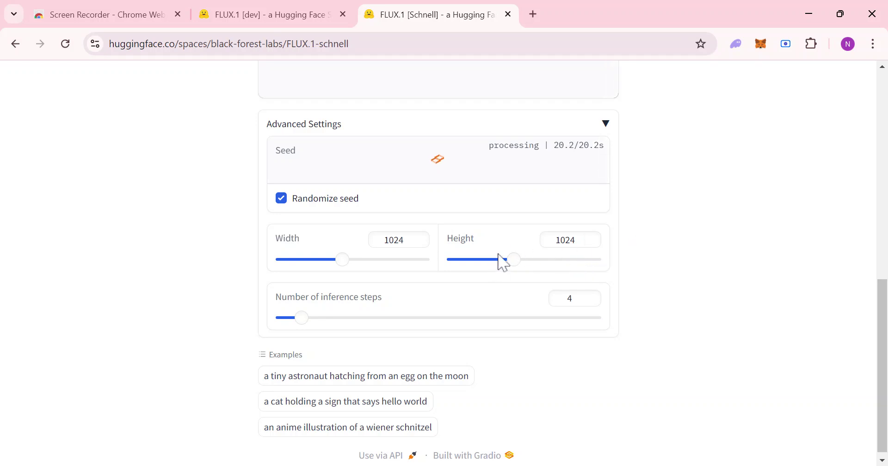
scroll(481, 252, up, 10)
scroll(638, 242, down, 8)
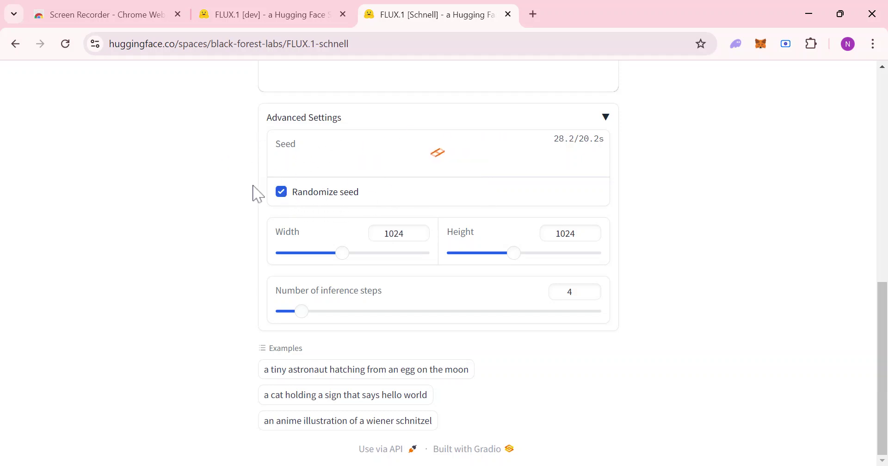
Examine the image generated from the spaghetti monster prompt.
scroll(277, 185, up, 2)
scroll(287, 181, up, 3)
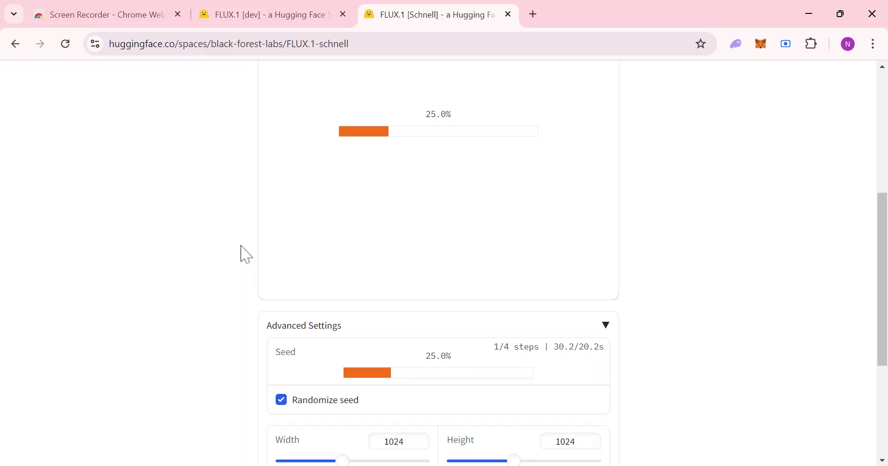
scroll(193, 306, up, 6)
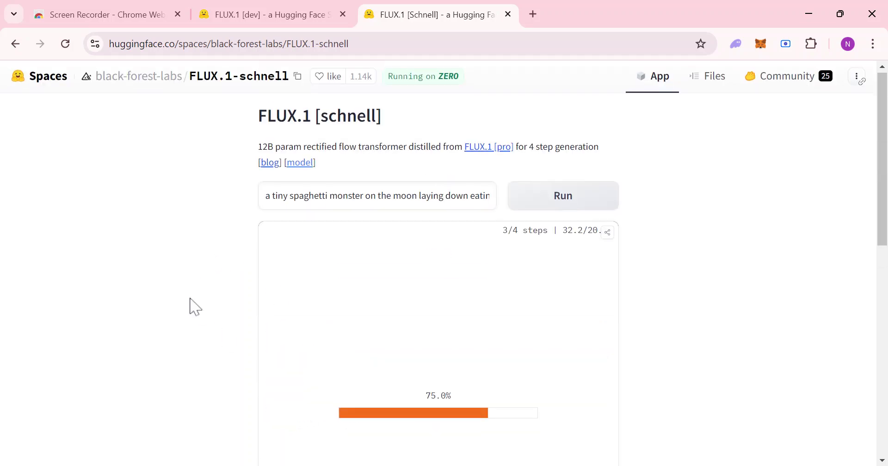
scroll(365, 255, down, 2)
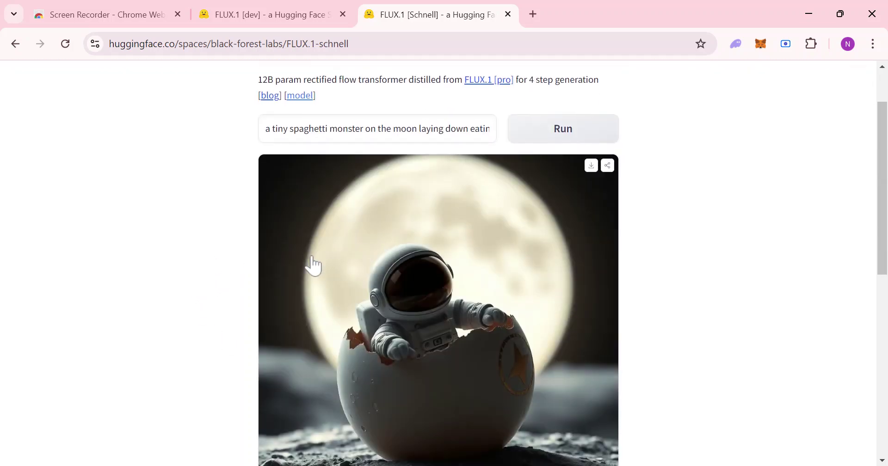
scroll(259, 273, down, 2)
scroll(446, 238, up, 4)
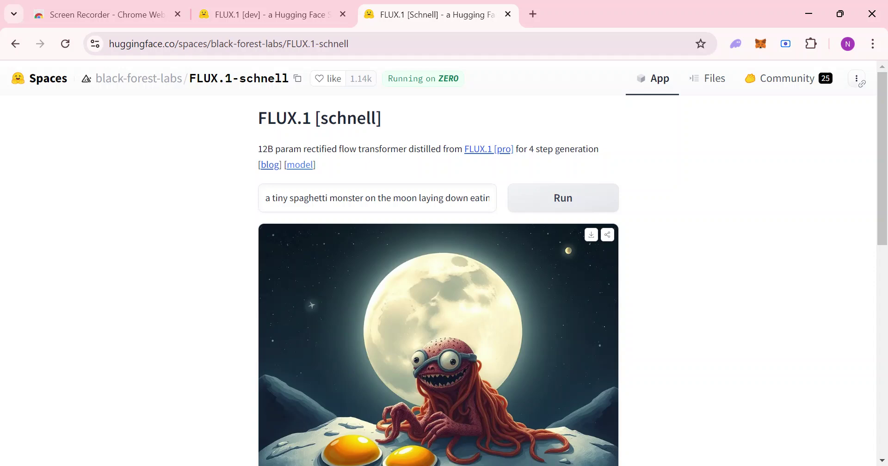
scroll(323, 155, down, 2)
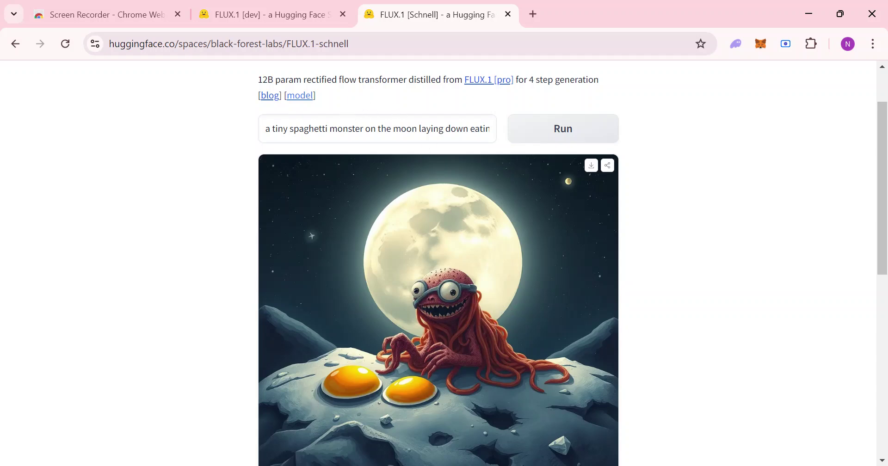
Replace the prompt with 'tiger in the wood saying the text "Hello I am TIGGI" in a speech bubble' and generate the image.
drag(266, 129, 620, 126)
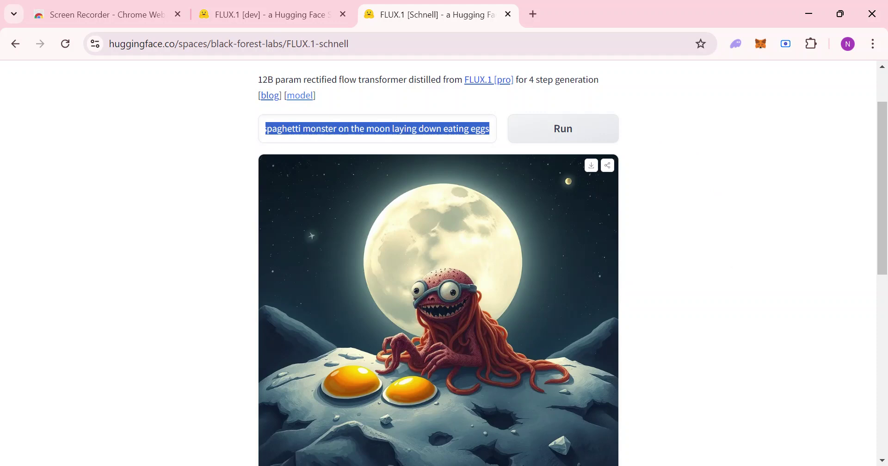
key(BackSpace)
text(ti)
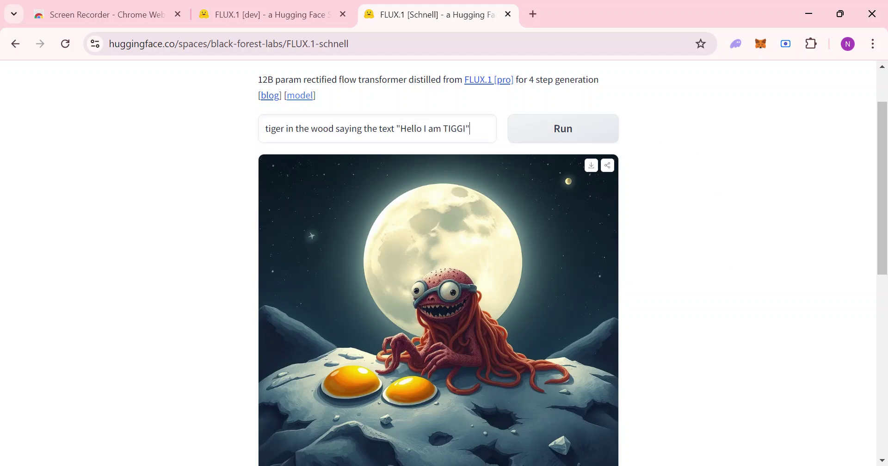
text(a sp)
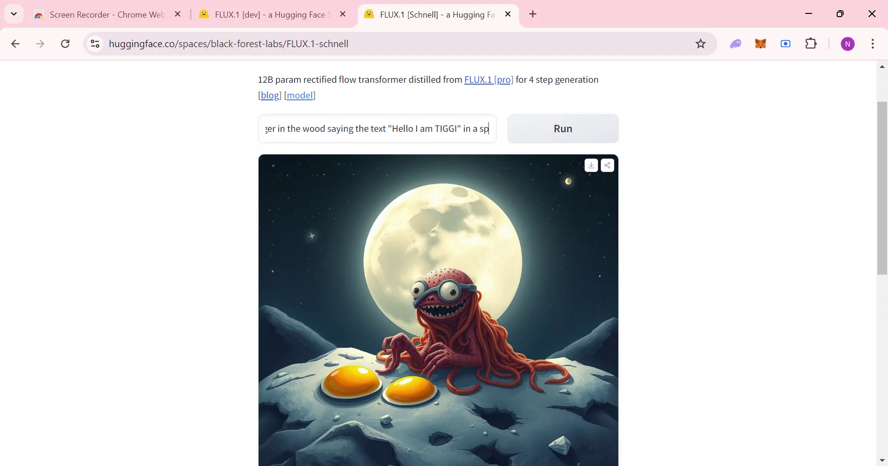
text(eech bubble)
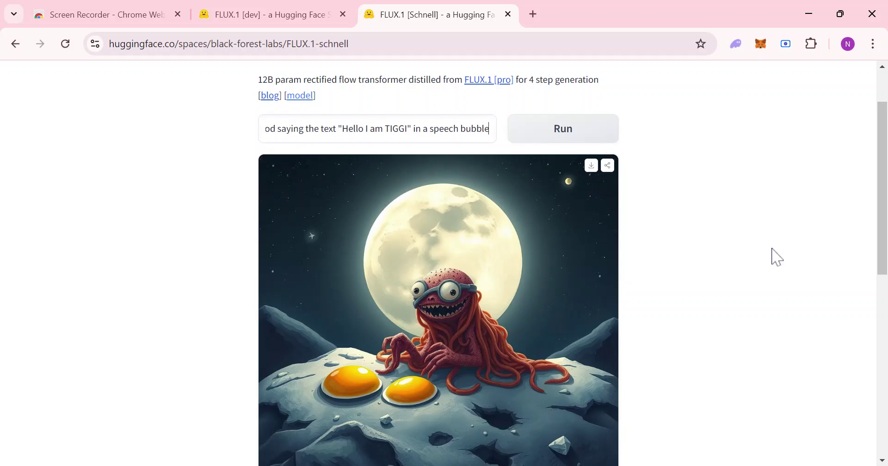
click(610, 139)
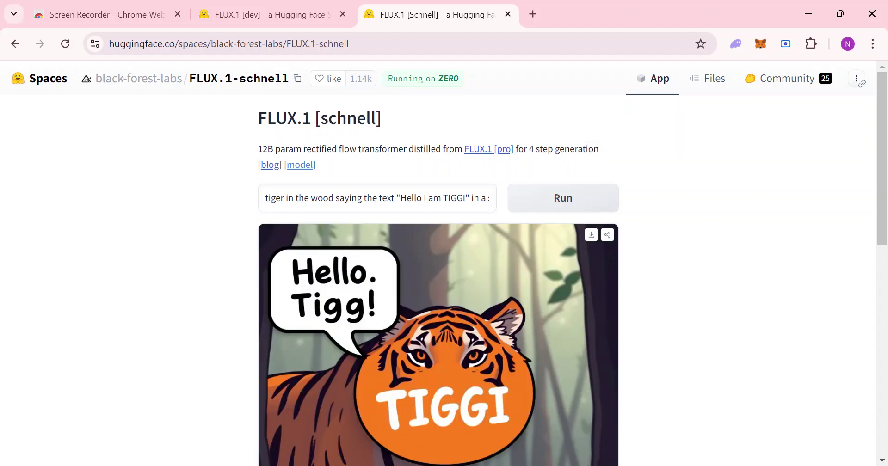
Rerun the tiger prompt unchanged, and generate another image with "am" removed from the quoted text.
scroll(610, 273, down, 1)
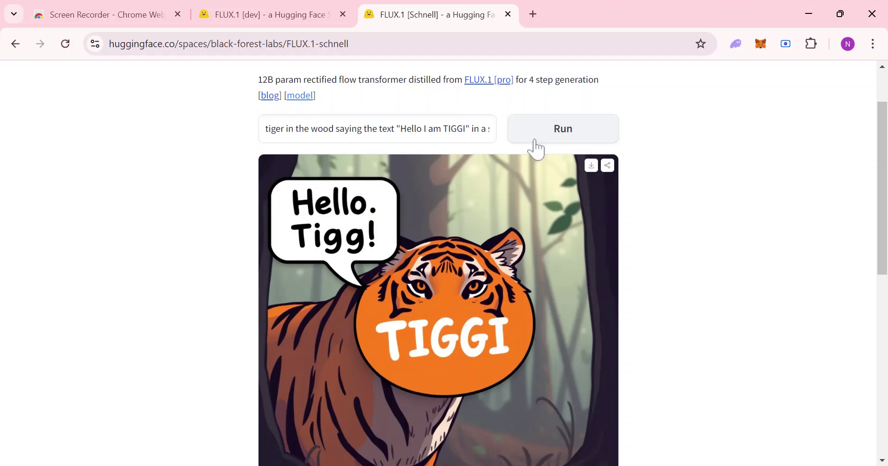
click(571, 138)
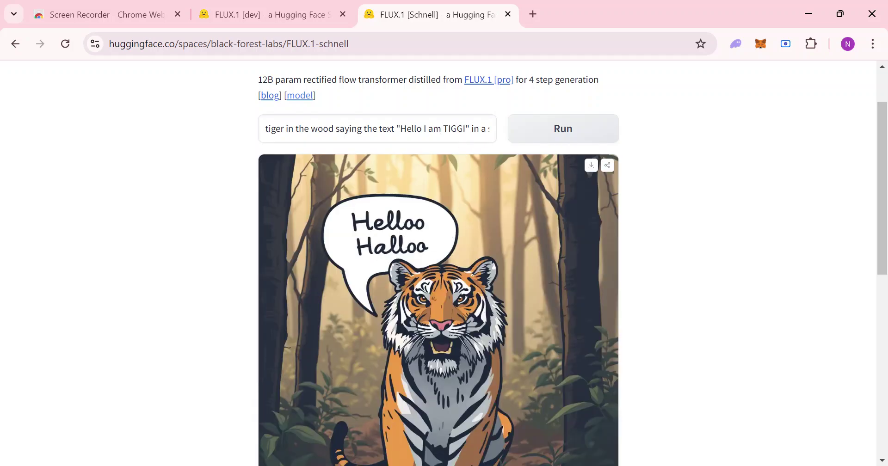
key(BackSpace)
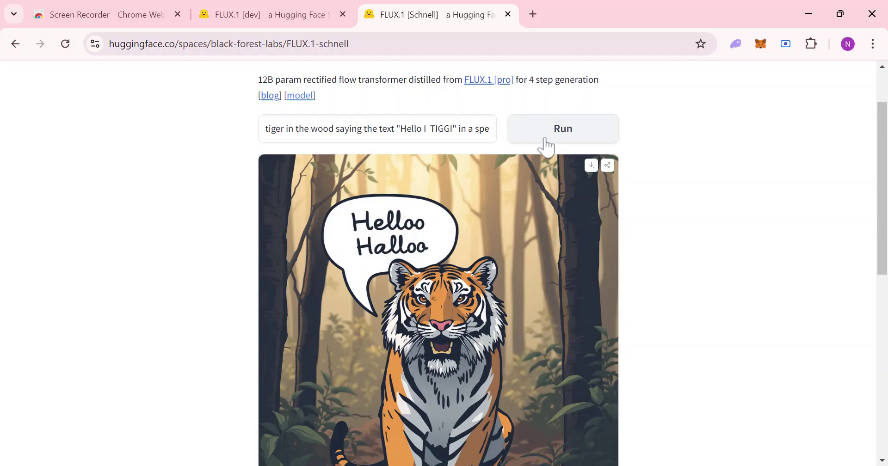
key(BackSpace)
click(553, 140)
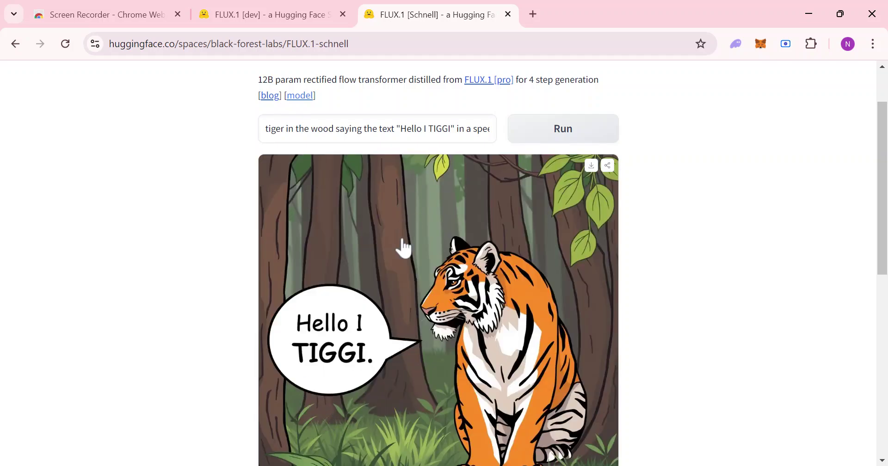
Restore "am" so the quoted text reads "Hello I am TIGGI" and run the prompt twice.
text(am)
click(586, 138)
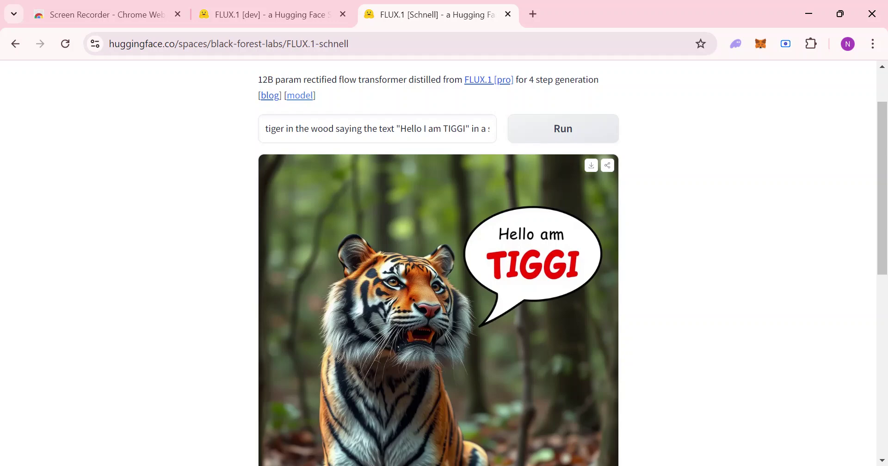
click(562, 140)
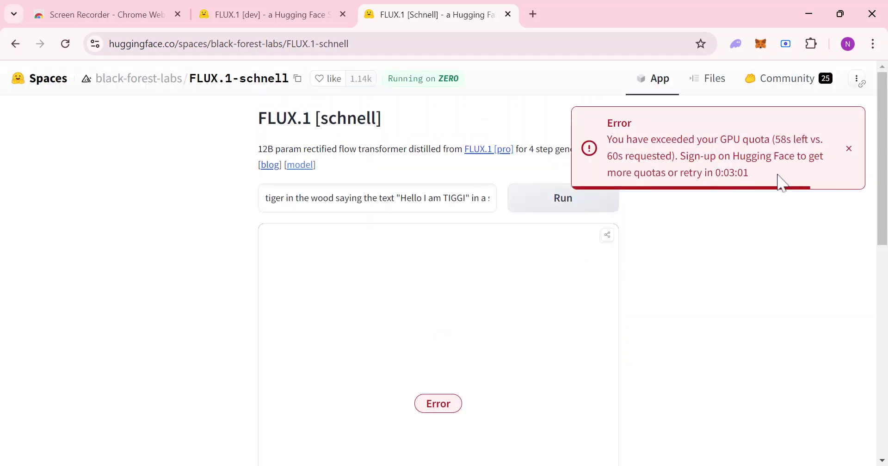
Read the error notification and open the black-forest-labs organization page from the space header.
drag(761, 182, 598, 131)
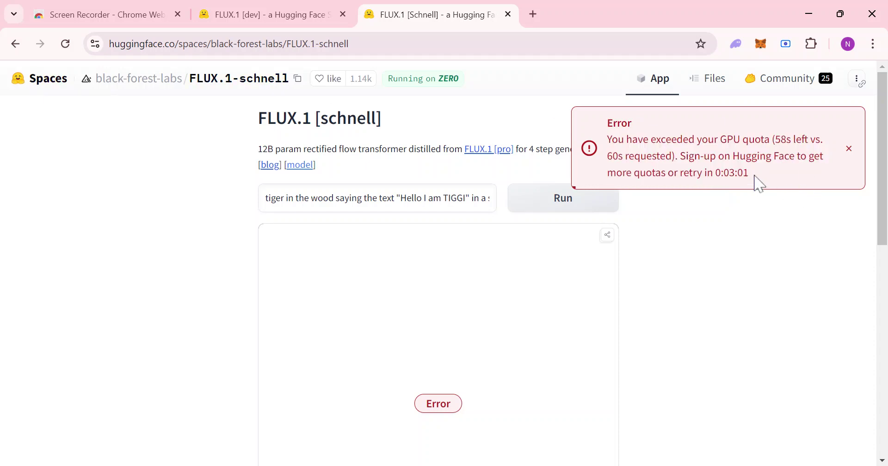
click(710, 179)
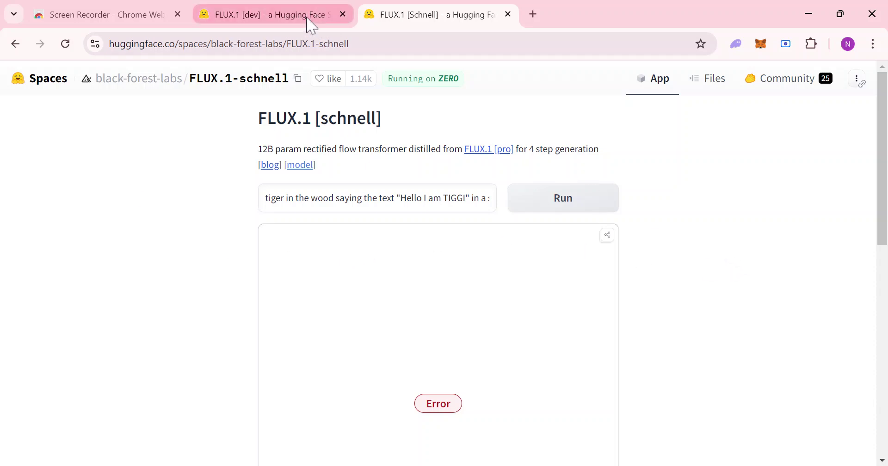
click(154, 82)
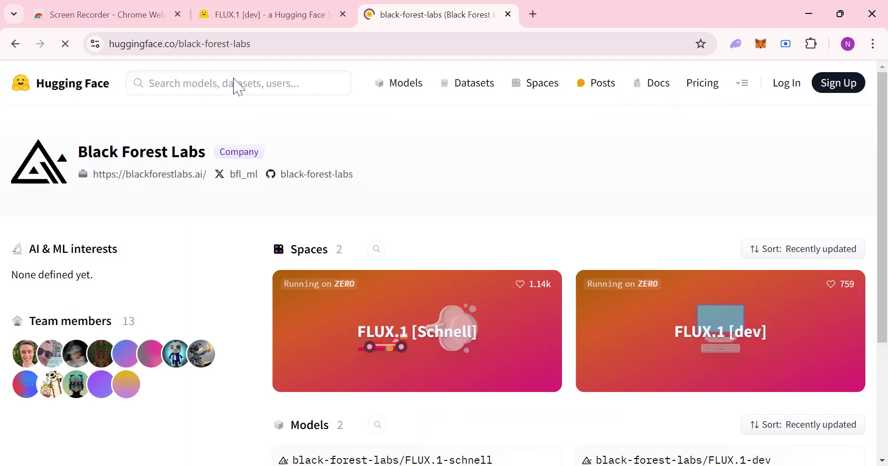
Open the FLUX.1 [Schnell] space, look at its repository files and return to the app page.
click(489, 321)
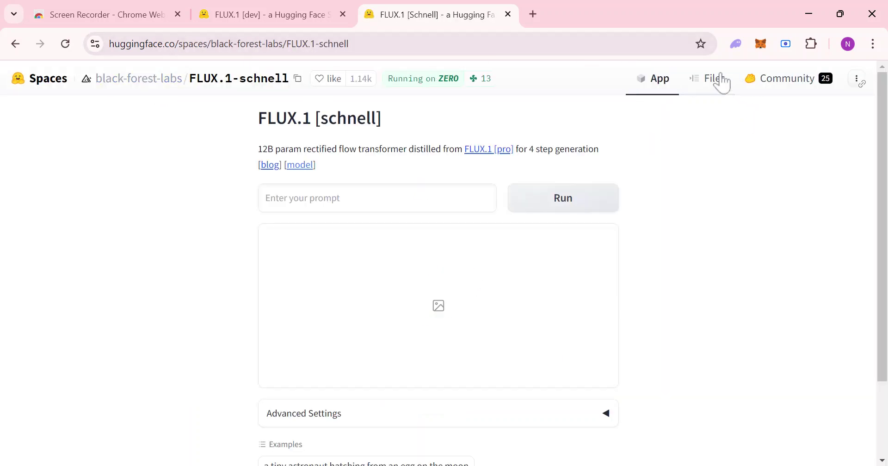
click(709, 86)
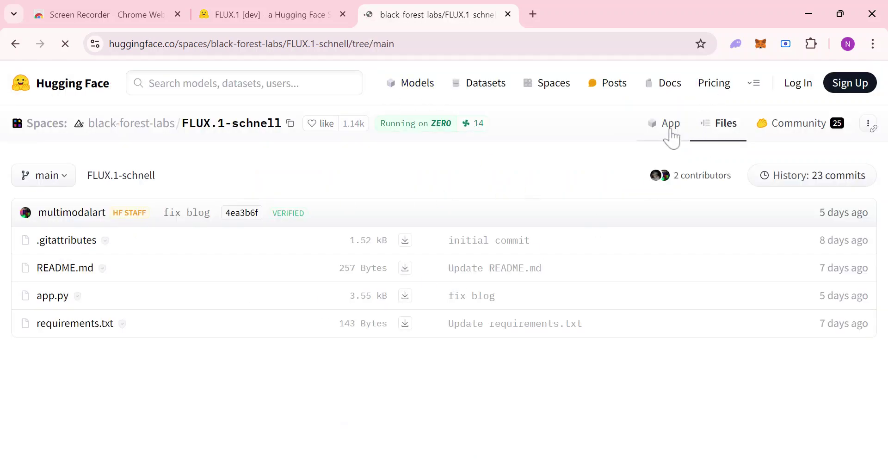
click(663, 132)
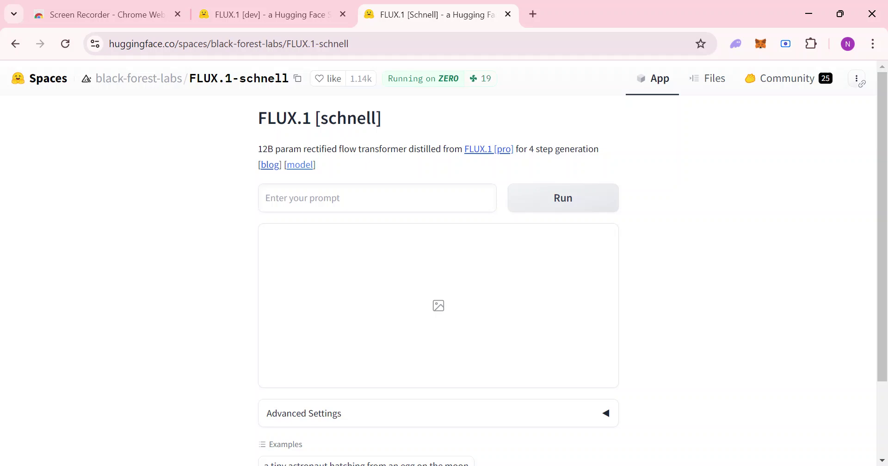
Open the black-forest-labs organization page from the FLUX.1 [dev] space and follow its link to the blackforestlabs.ai website.
click(335, 9)
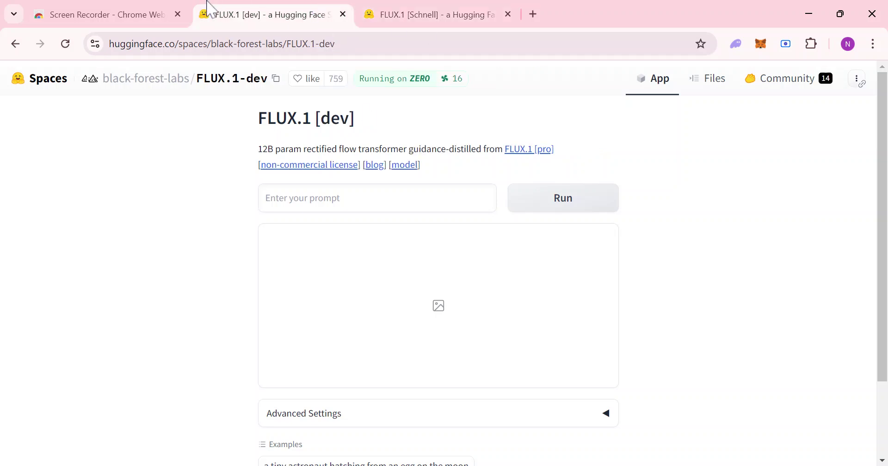
click(162, 80)
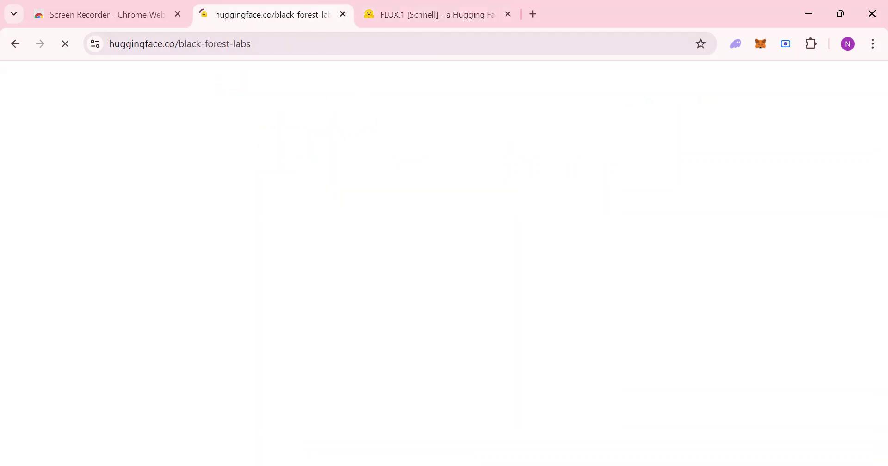
scroll(511, 151, down, 4)
scroll(512, 151, up, 3)
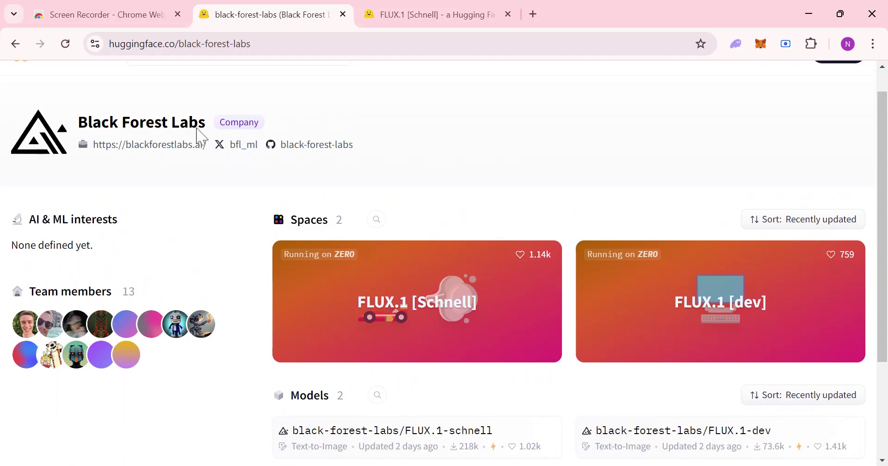
triple_click(218, 123)
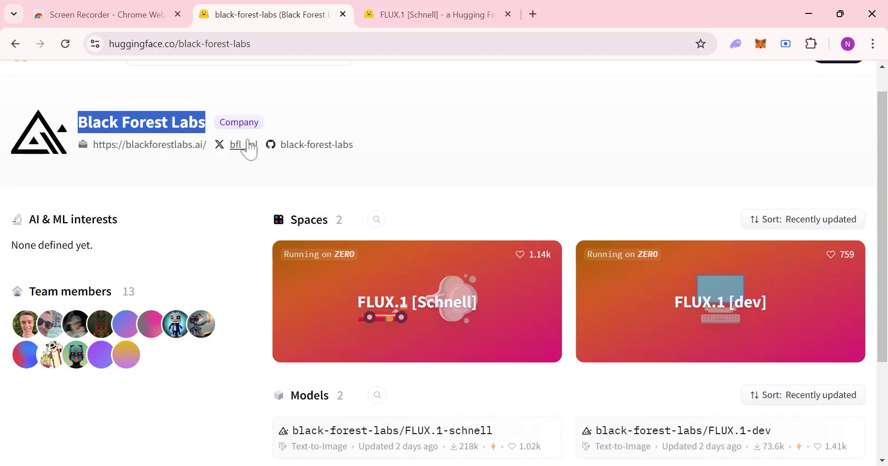
click(157, 138)
click(155, 144)
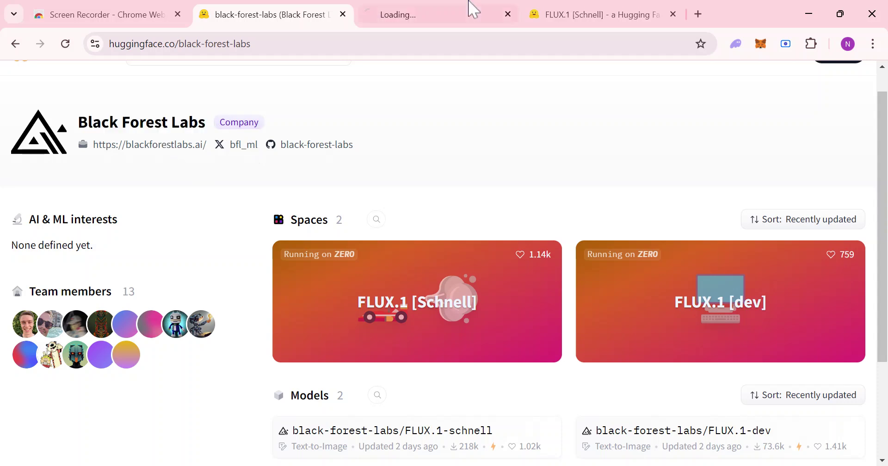
drag(509, 14, 645, 8)
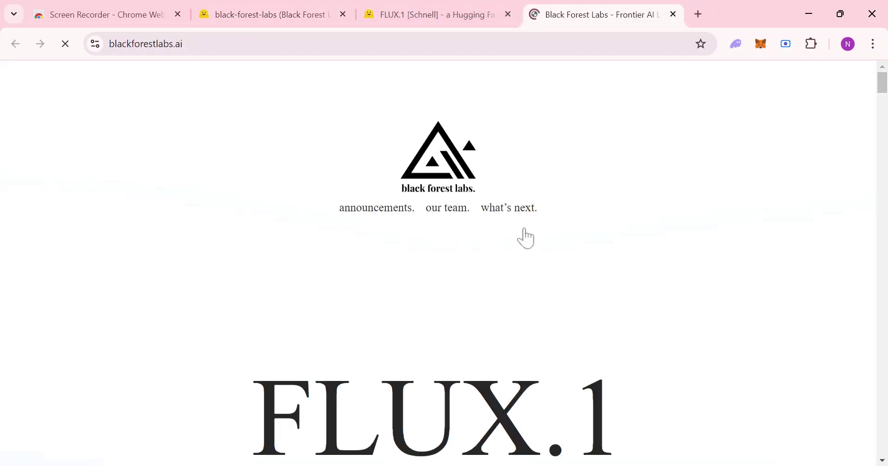
Examine the gallery of FLUX Pro sample images on the Black Forest Labs website down to its last row.
scroll(672, 162, down, 6)
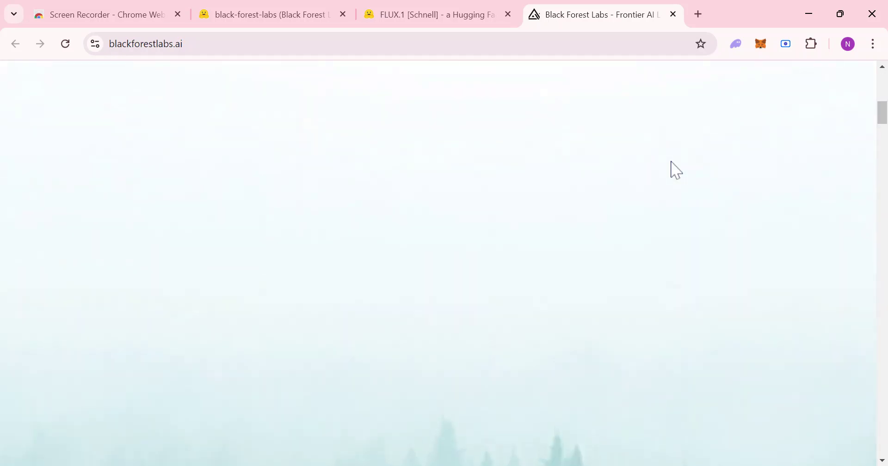
scroll(671, 170, up, 2)
scroll(670, 166, down, 10)
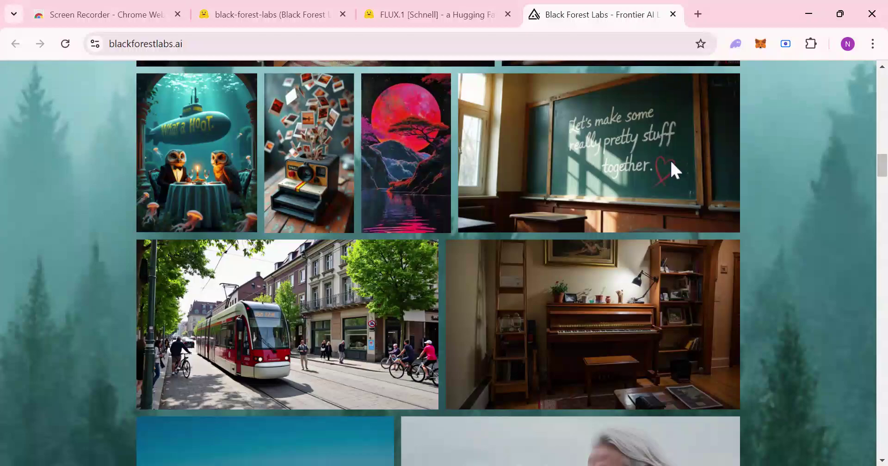
scroll(486, 172, down, 10)
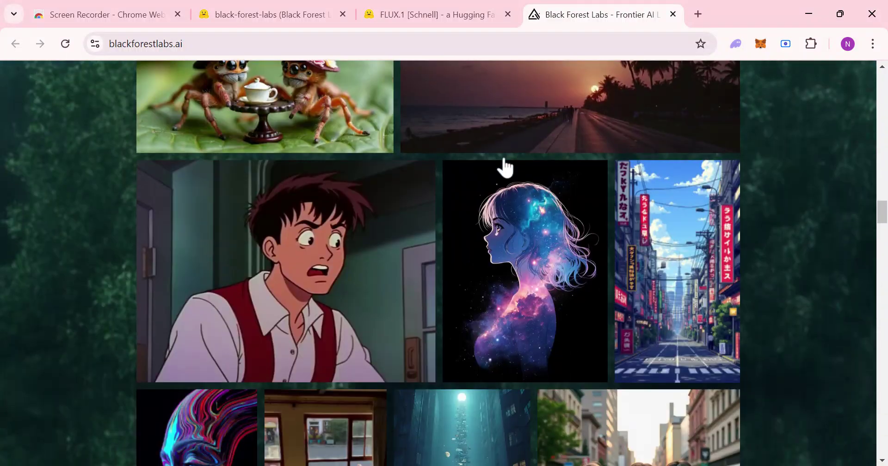
scroll(503, 166, up, 3)
scroll(504, 166, down, 5)
click(264, 13)
click(609, 5)
scroll(595, 313, down, 7)
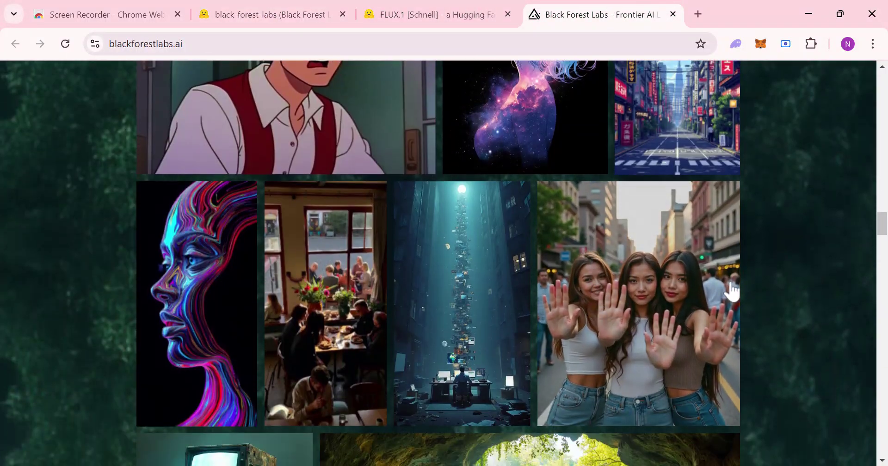
scroll(689, 222, up, 3)
scroll(676, 231, down, 10)
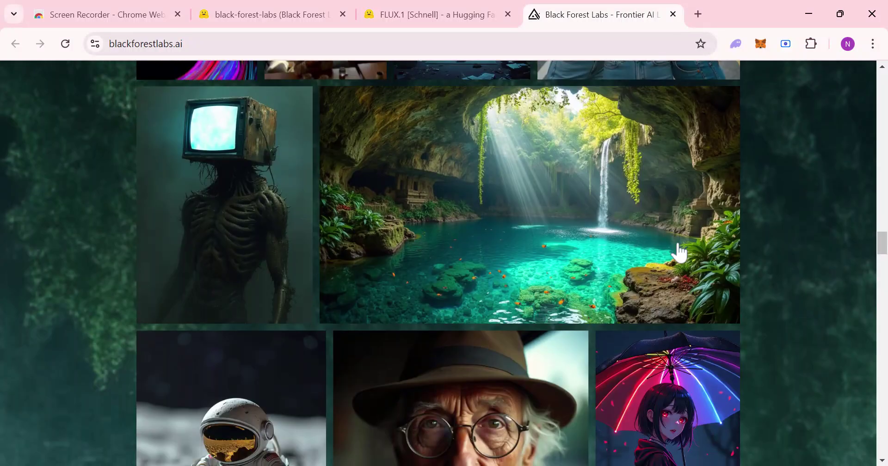
scroll(635, 231, up, 2)
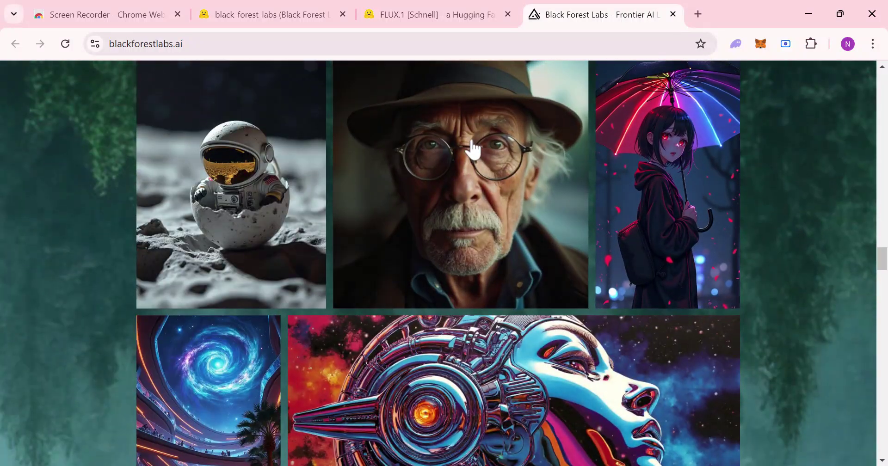
scroll(483, 153, down, 12)
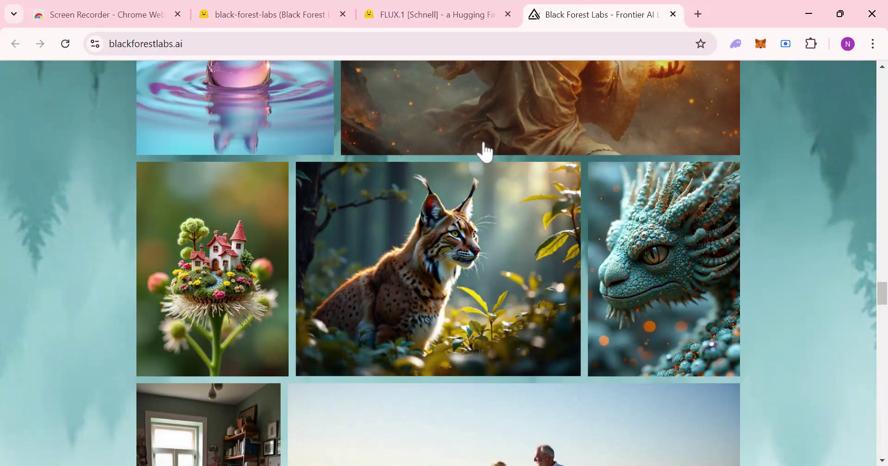
scroll(509, 150, down, 4)
scroll(536, 162, down, 4)
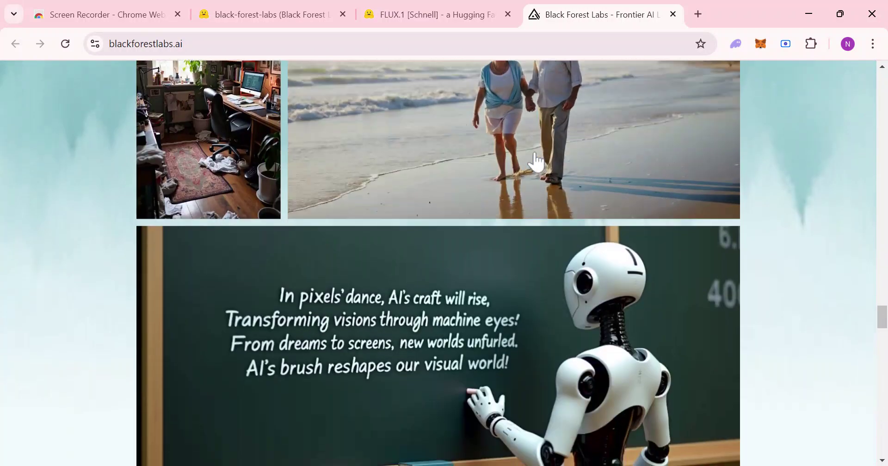
scroll(536, 162, down, 5)
scroll(241, 230, up, 4)
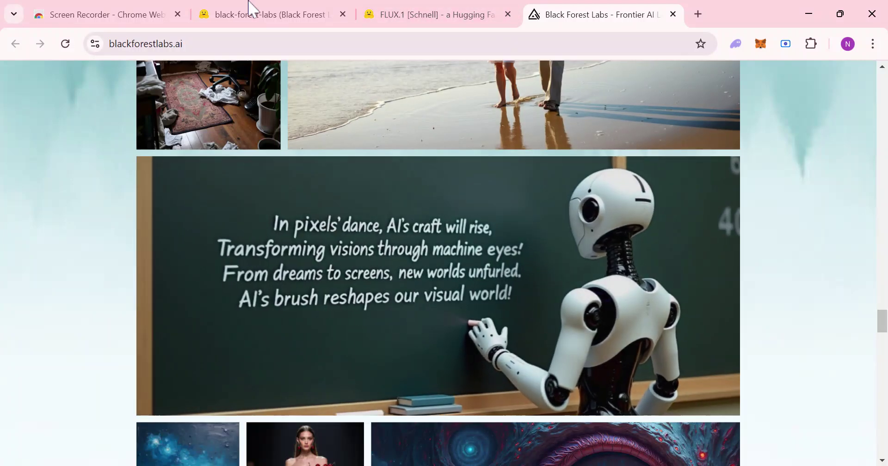
scroll(565, 276, down, 8)
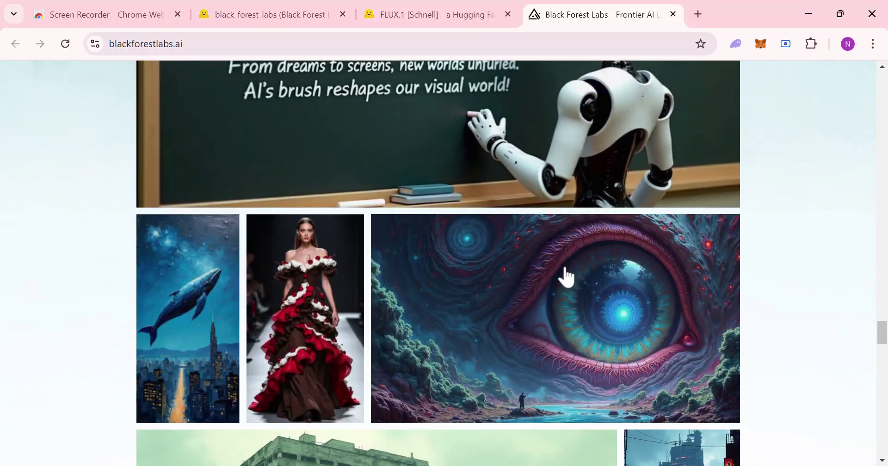
scroll(561, 271, down, 10)
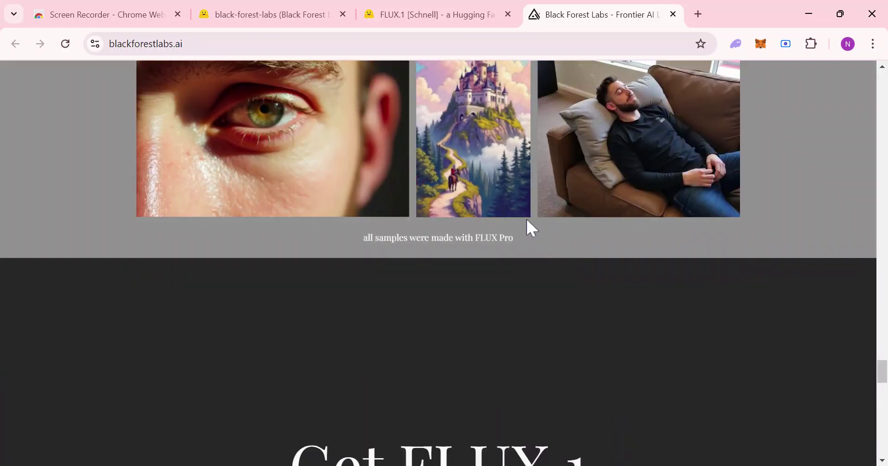
scroll(550, 235, up, 1)
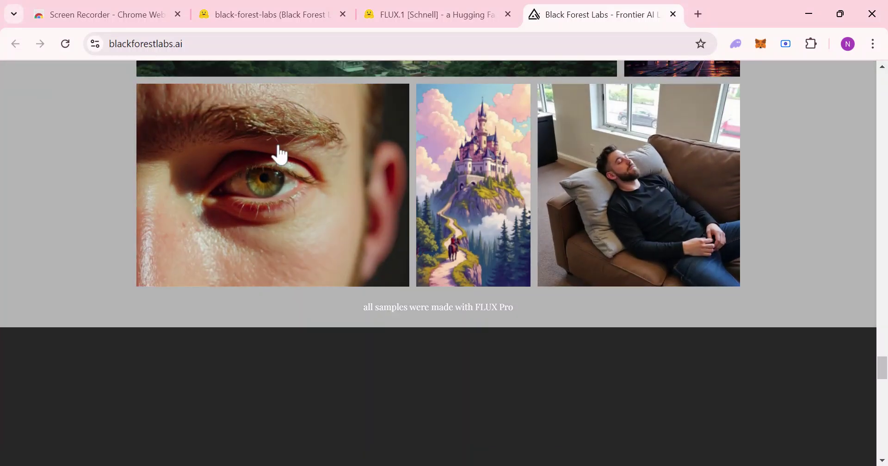
Enlarge the close-up sample photo of a man's eye, zoom in on the detail and close the viewer.
click(278, 187)
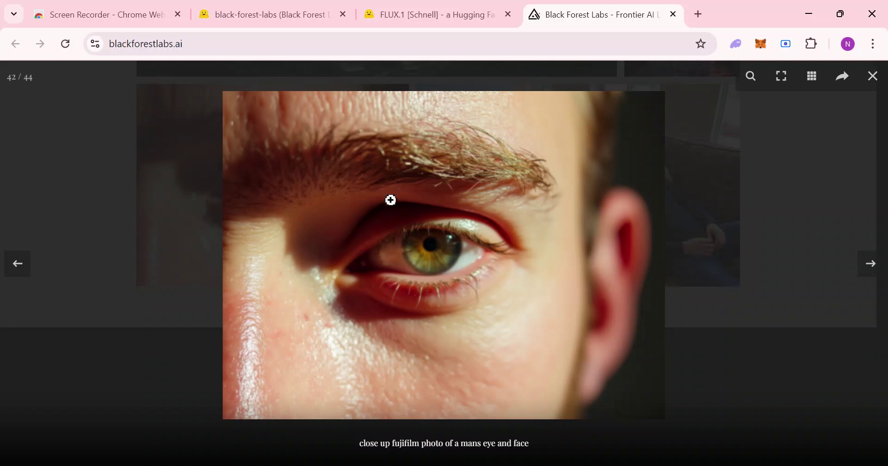
click(395, 246)
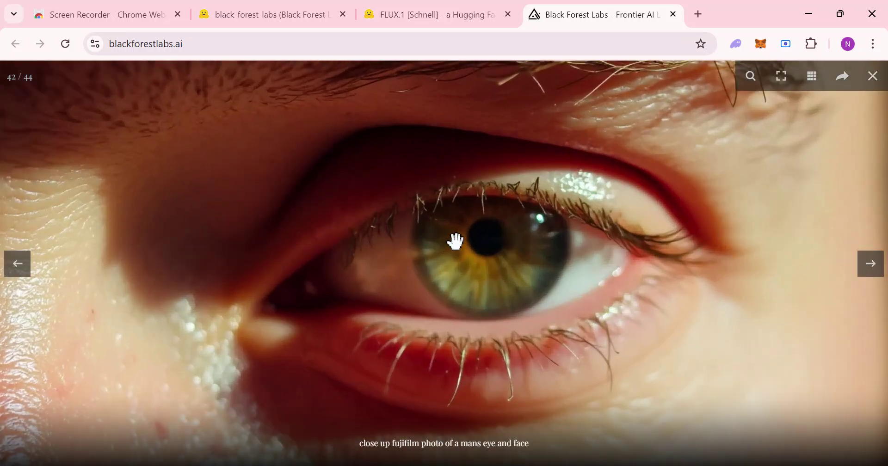
click(456, 240)
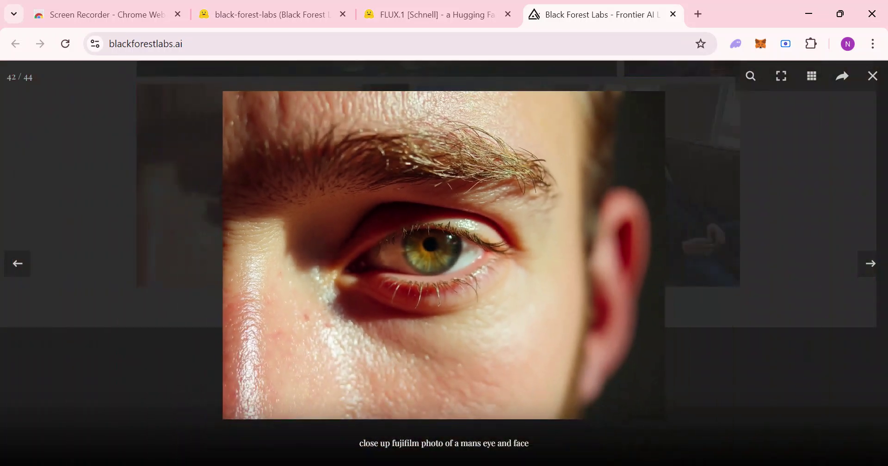
click(873, 75)
View the sample photo of the man sleeping on the couch enlarged and zoomed, and close it.
click(664, 159)
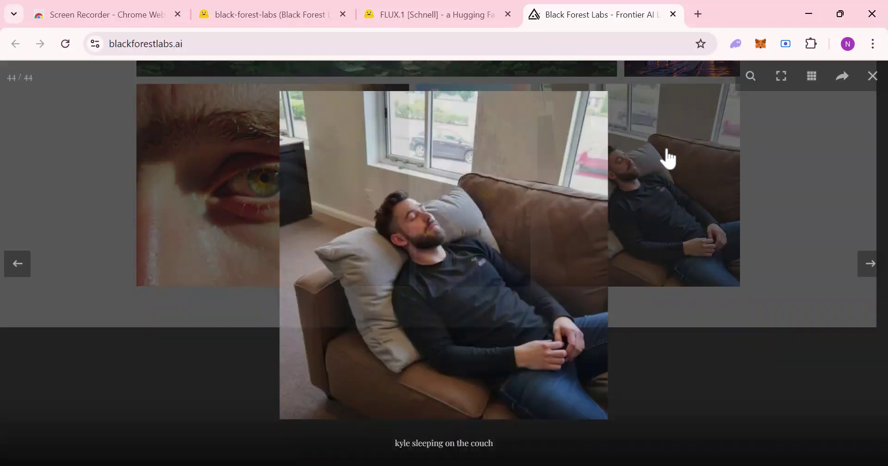
click(425, 279)
click(424, 260)
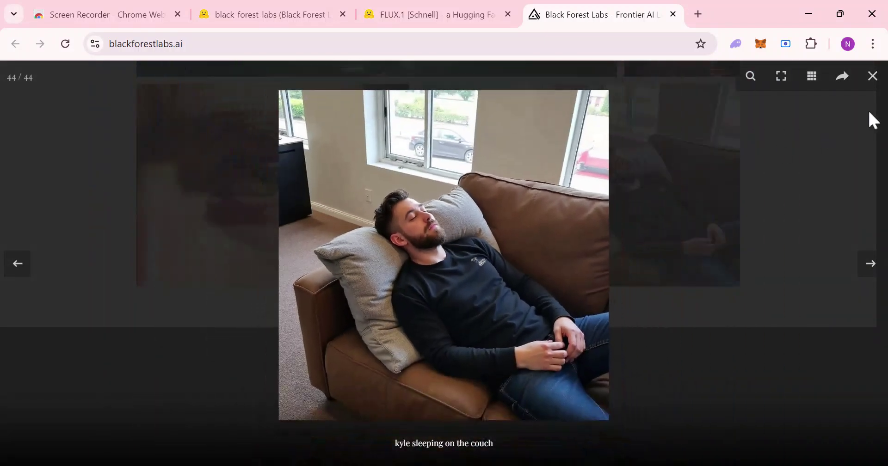
click(872, 76)
Look back through the sample gallery and return to the website's opening section with the company logo.
scroll(470, 233, up, 5)
scroll(470, 234, up, 10)
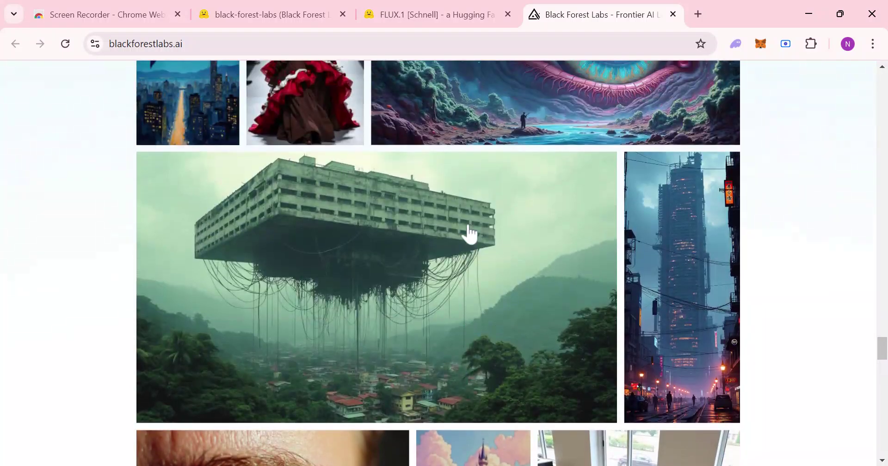
scroll(483, 227, down, 1)
scroll(482, 224, up, 4)
scroll(685, 213, up, 6)
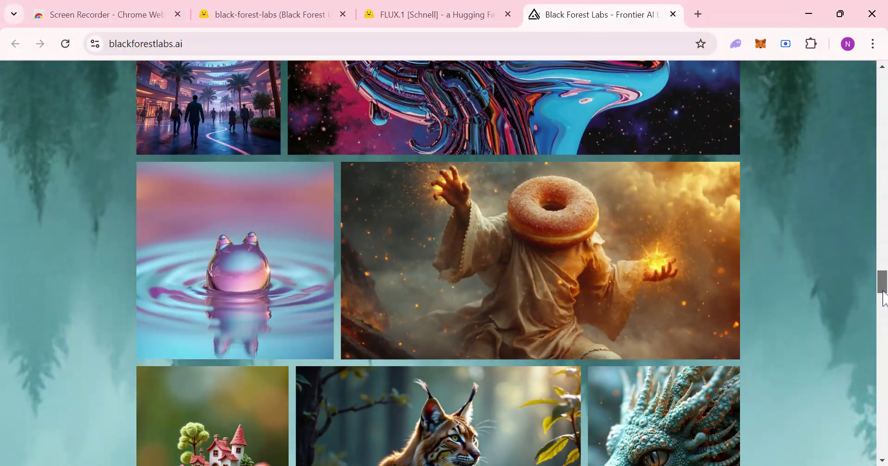
drag(882, 291, 865, 70)
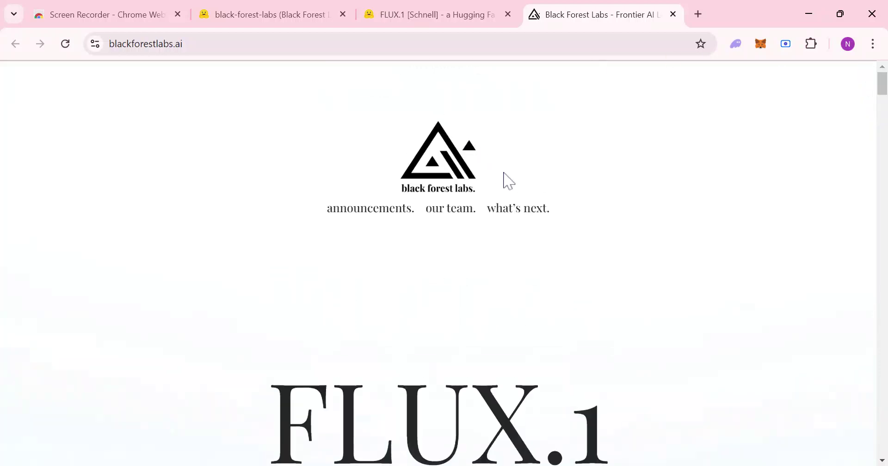
drag(503, 178, 367, 182)
click(699, 283)
Switch to the FLUX.1 [schnell] space, run the prompt "spider man in a jungle" and read the notification.
click(456, 13)
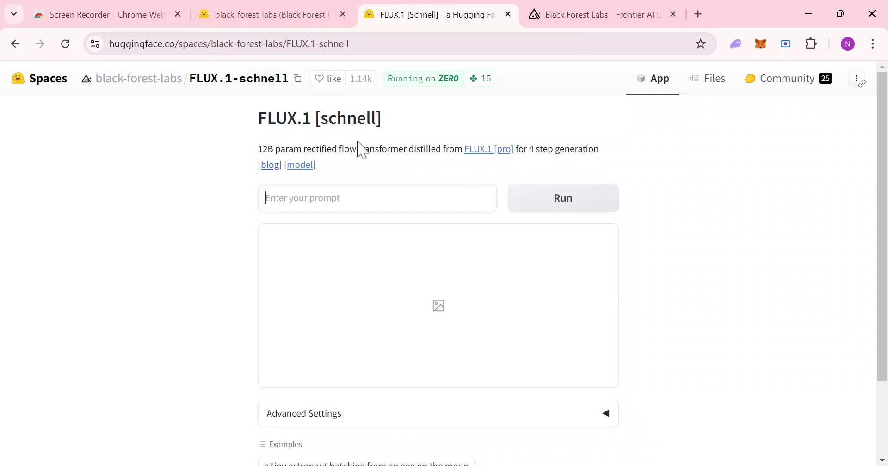
text(spider man in a jungle)
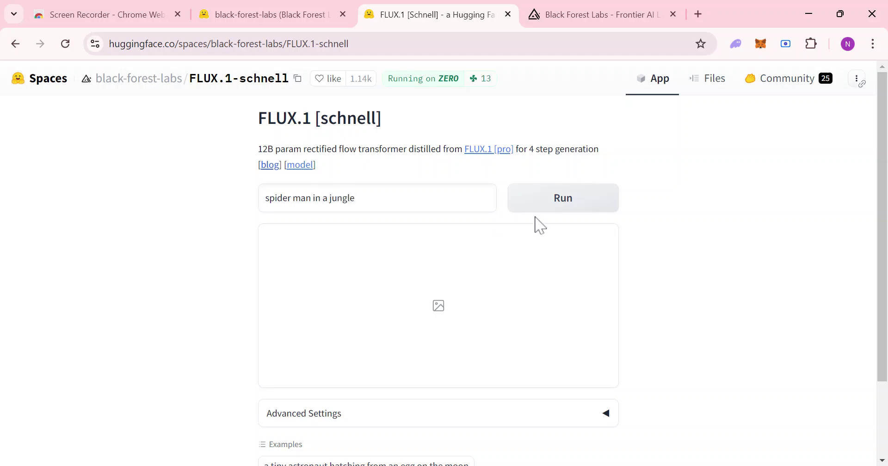
click(546, 206)
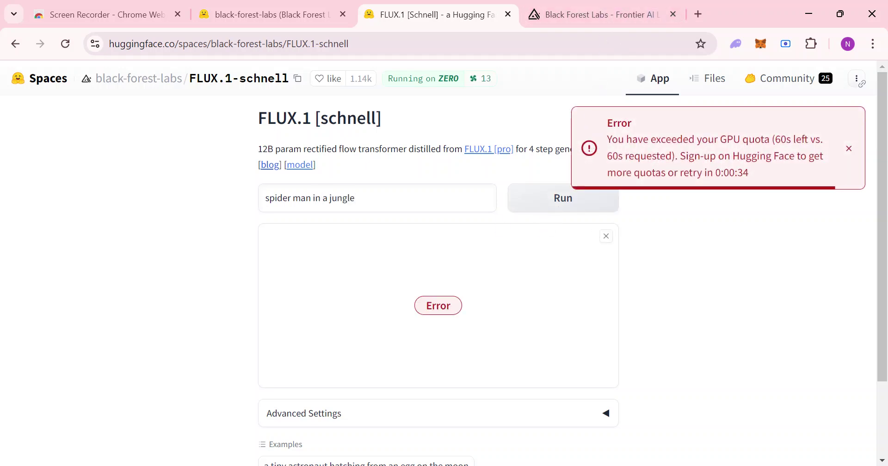
drag(773, 183, 589, 145)
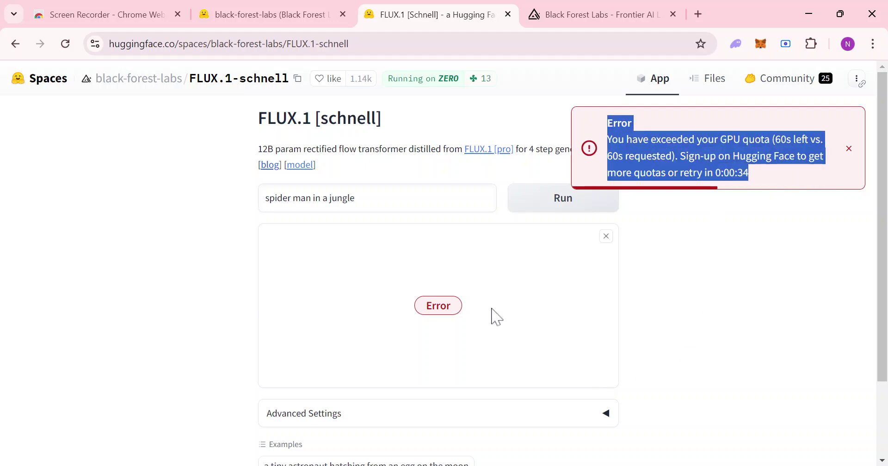
drag(357, 198, 247, 207)
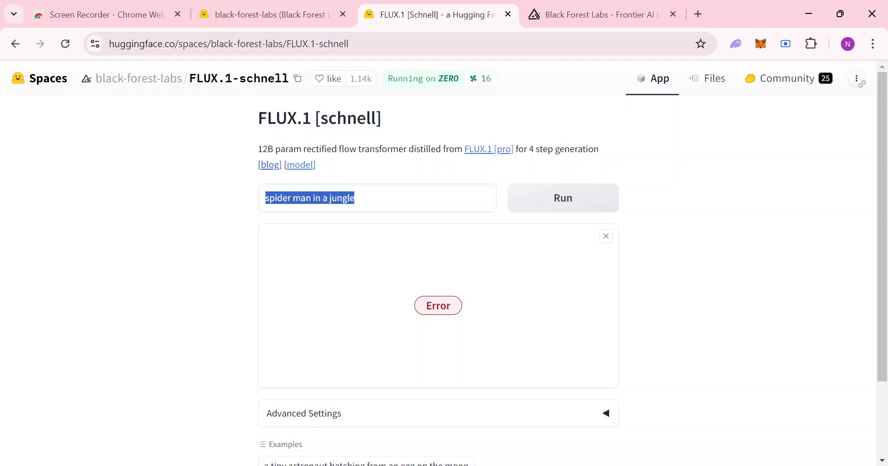
drag(355, 199, 217, 188)
drag(354, 199, 254, 204)
click(355, 199)
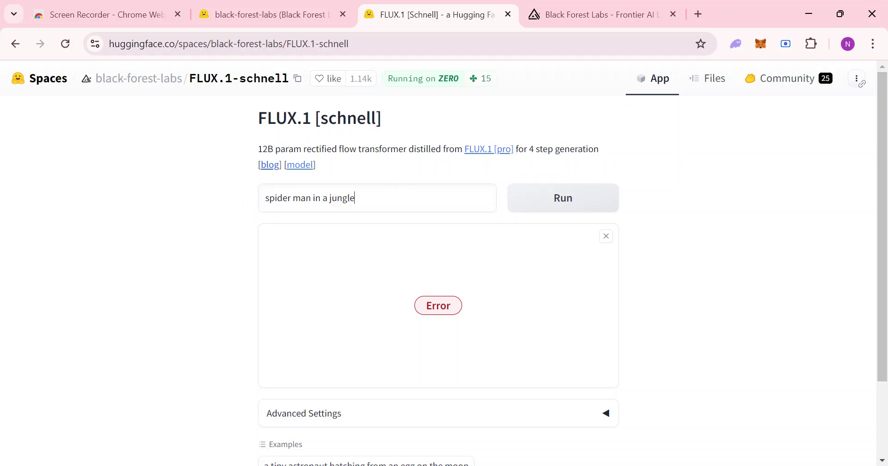
drag(355, 198, 251, 210)
click(512, 134)
drag(425, 139, 239, 126)
click(436, 120)
drag(356, 199, 228, 194)
click(402, 197)
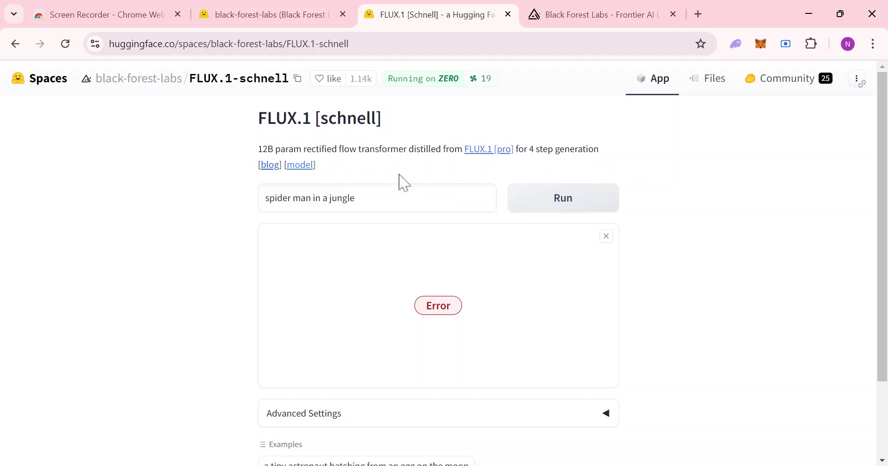